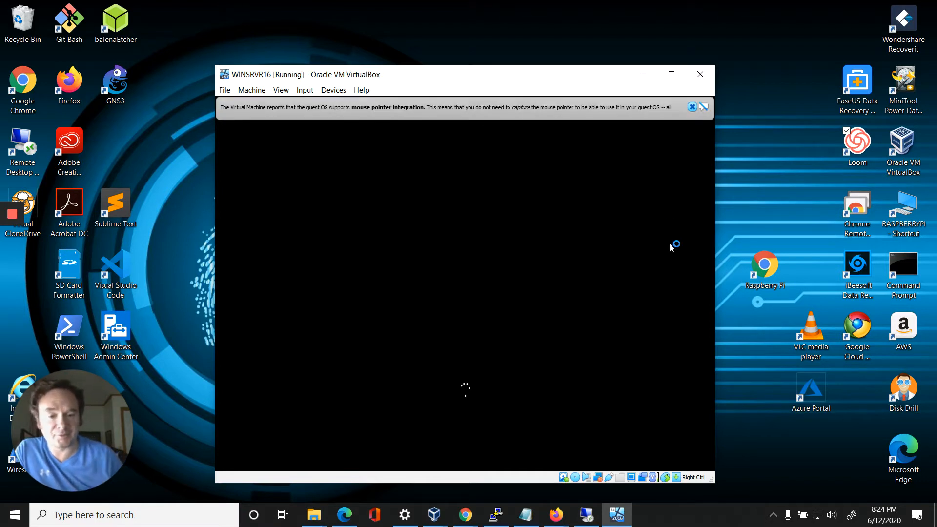
Step: Apply and save DC1's settings with the second virtual hard disk DC1_VHD2.vhdx attached to the SCSI controller
{"action": "left_click", "coordinate": [587, 517]}
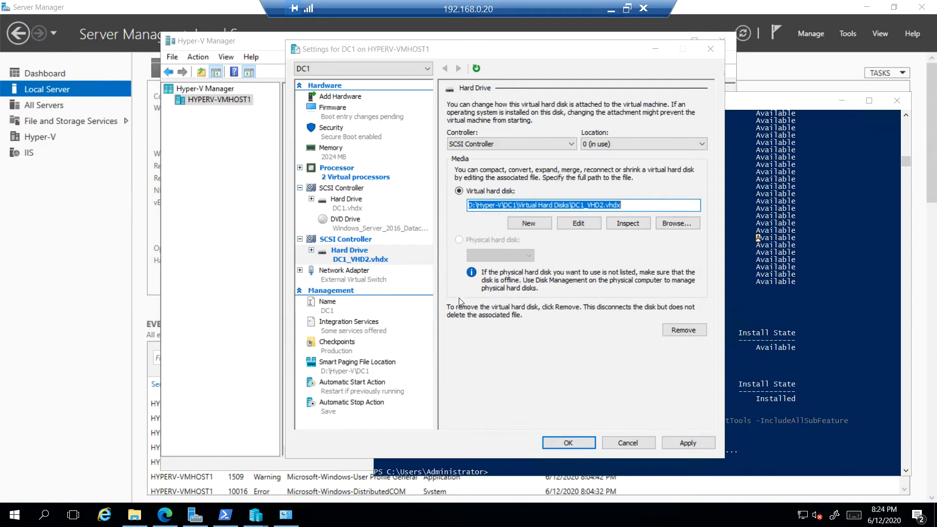
{"action": "left_click", "coordinate": [696, 442]}
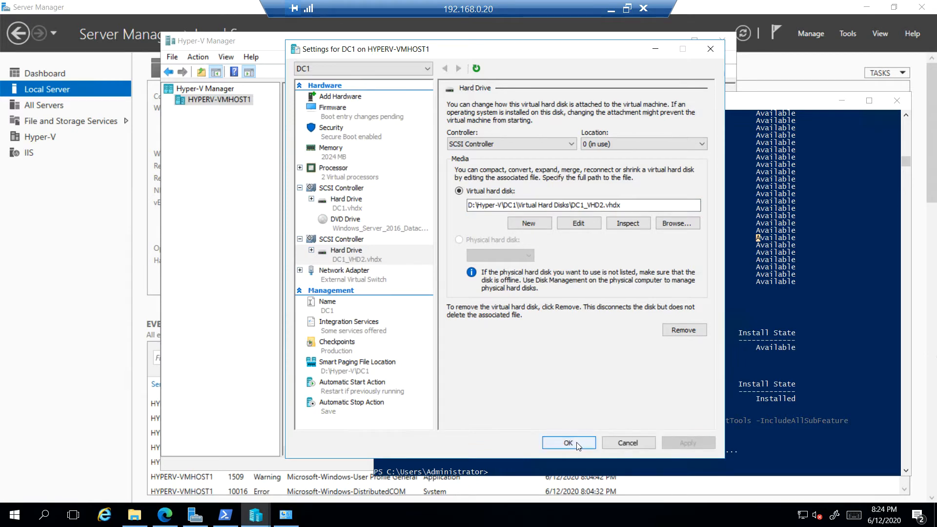
{"action": "left_click", "coordinate": [569, 443]}
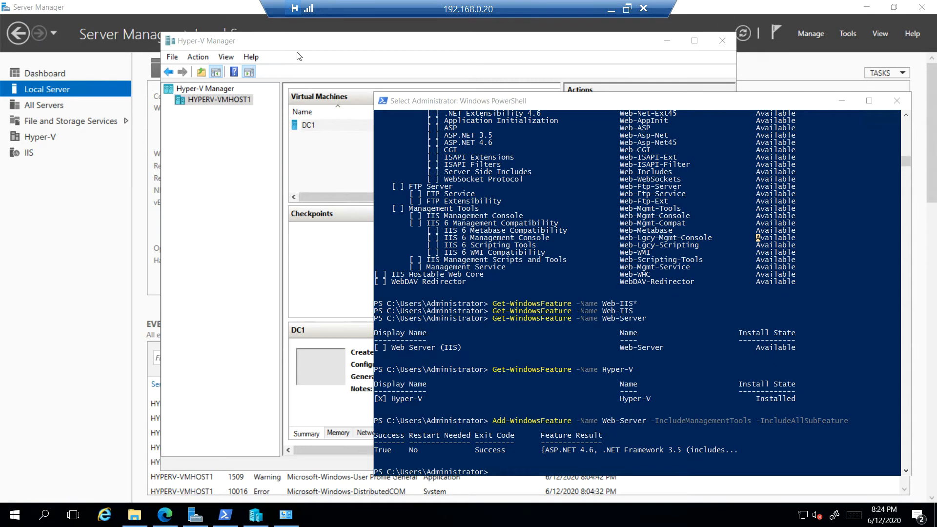
Step: Open a connection window to the DC1 virtual machine and start it
{"action": "left_click", "coordinate": [400, 59]}
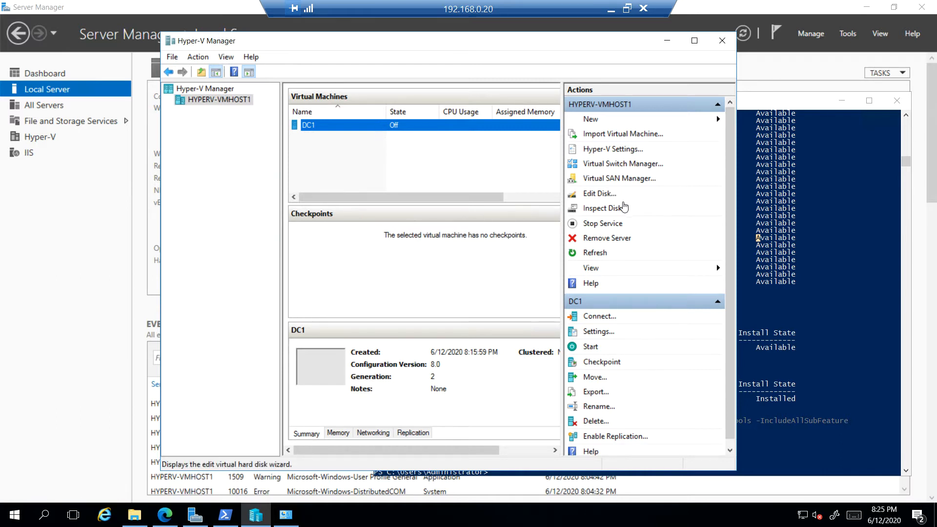
{"action": "right_click", "coordinate": [484, 129]}
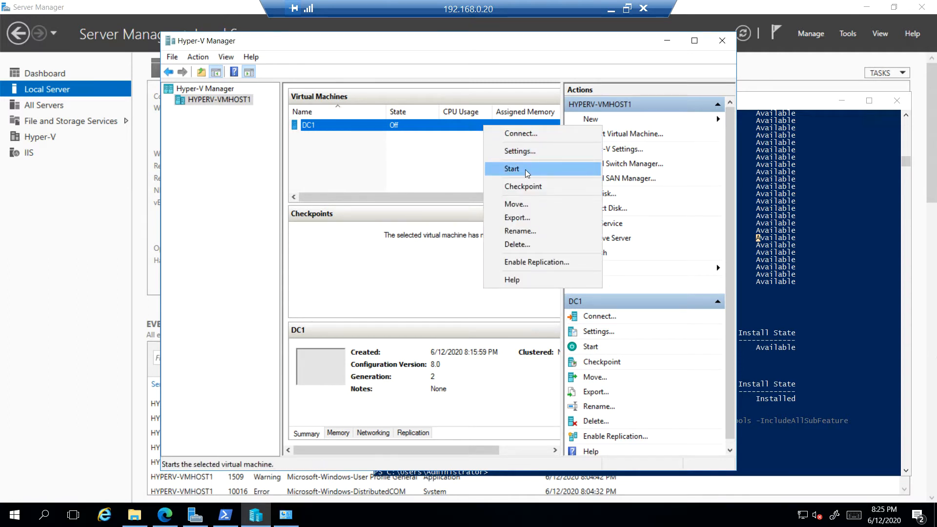
{"action": "left_click", "coordinate": [420, 155]}
{"action": "left_click", "coordinate": [414, 126]}
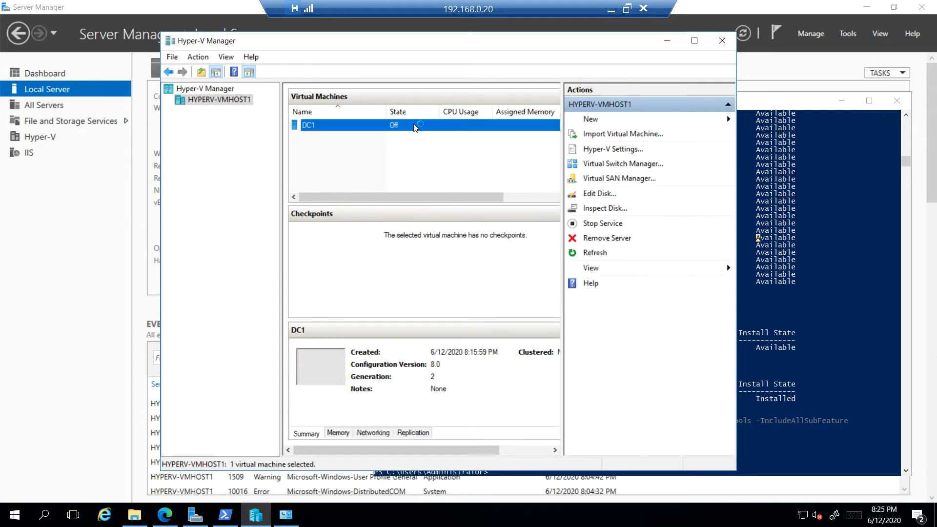
{"action": "double_click", "coordinate": [415, 128]}
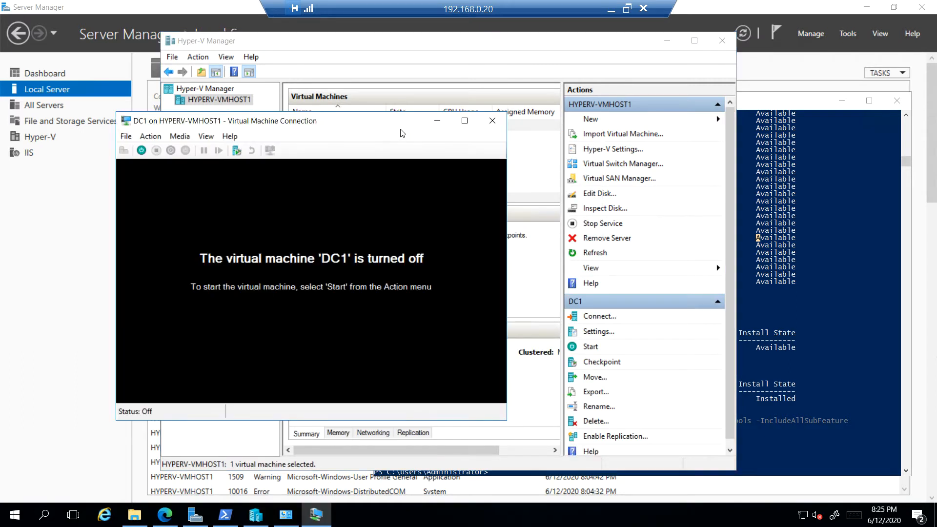
{"action": "left_click", "coordinate": [141, 150]}
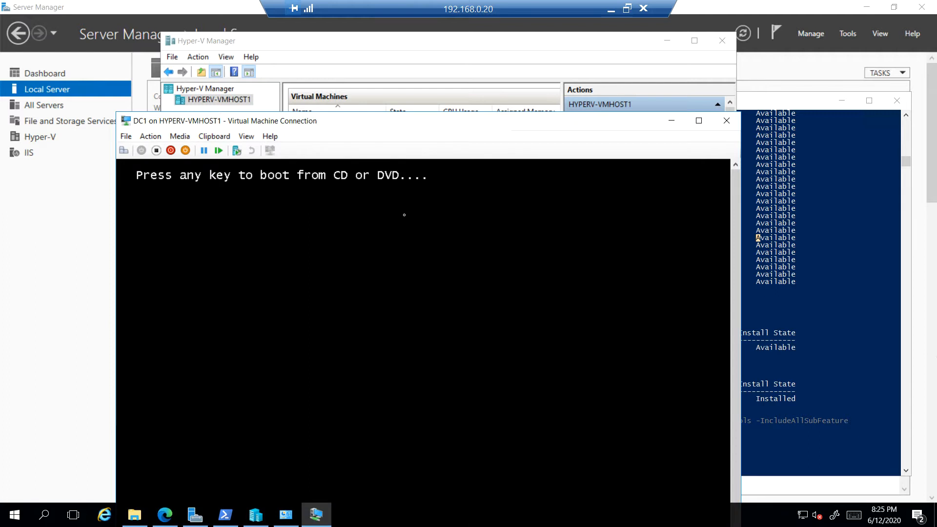
Step: Boot DC1 from the installation DVD
{"action": "key", "text": "Return"}
{"action": "left_click_drag", "start_coordinate": [413, 125], "coordinate": [403, 11]}
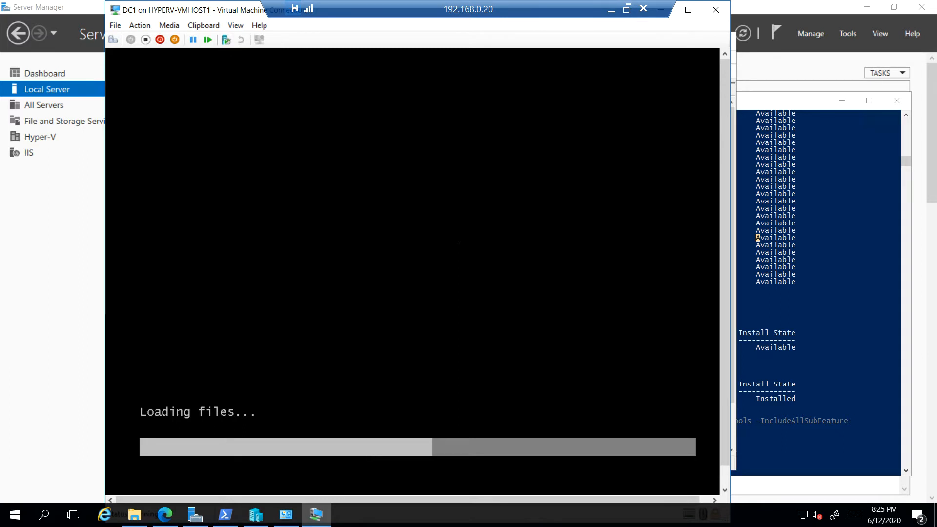
Step: Switch to the WINSRVR16 VirtualBox machine and dismiss its mouse pointer integration notice
{"action": "left_click", "coordinate": [611, 10]}
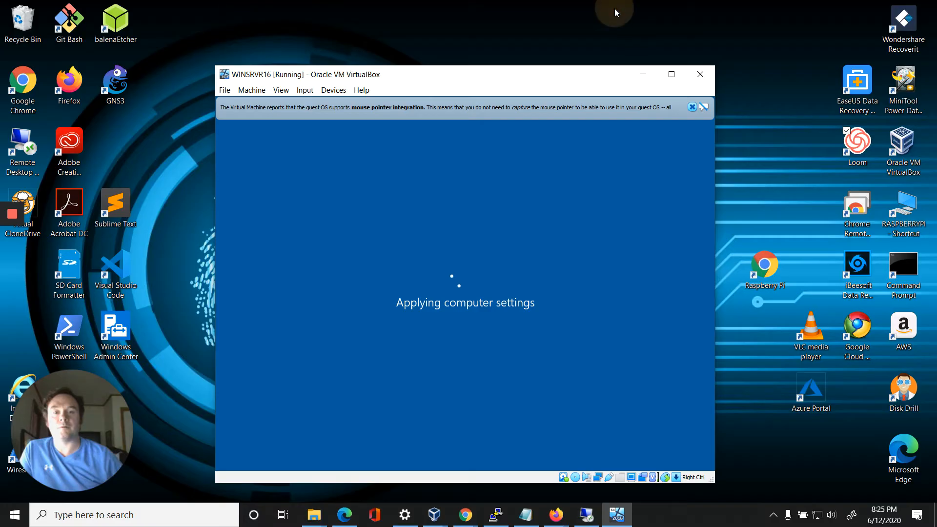
{"action": "left_click", "coordinate": [692, 107]}
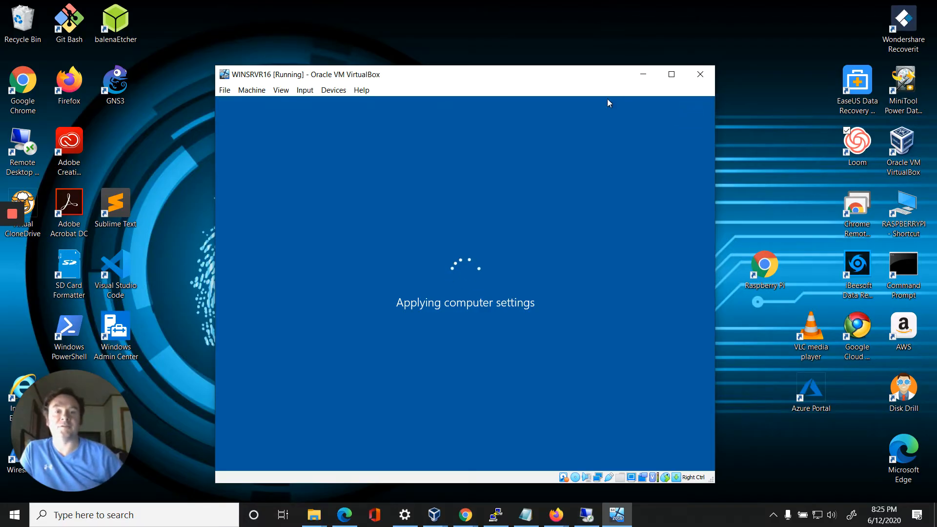
{"action": "left_click_drag", "start_coordinate": [447, 76], "coordinate": [464, 61]}
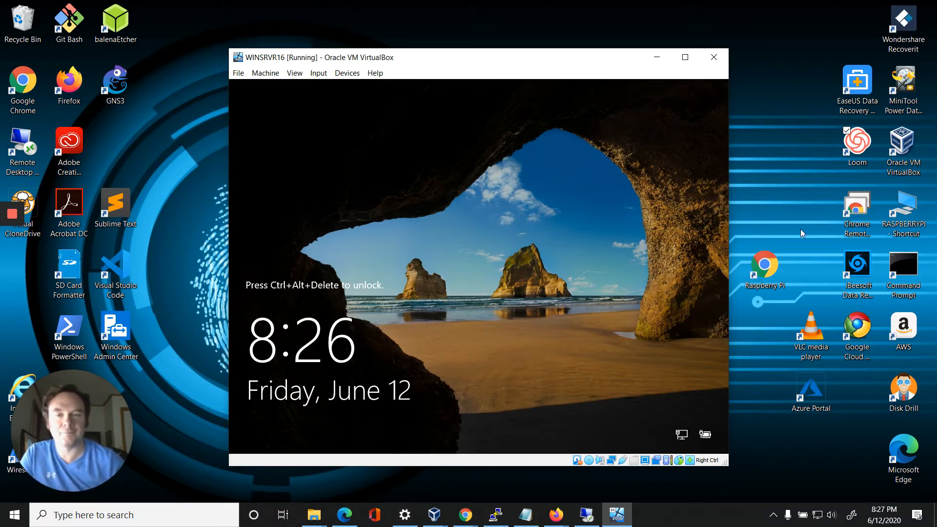
Step: Send Ctrl+Alt+Delete to WINSRVR16 to reach the sign-in screen
{"action": "left_click", "coordinate": [319, 74]}
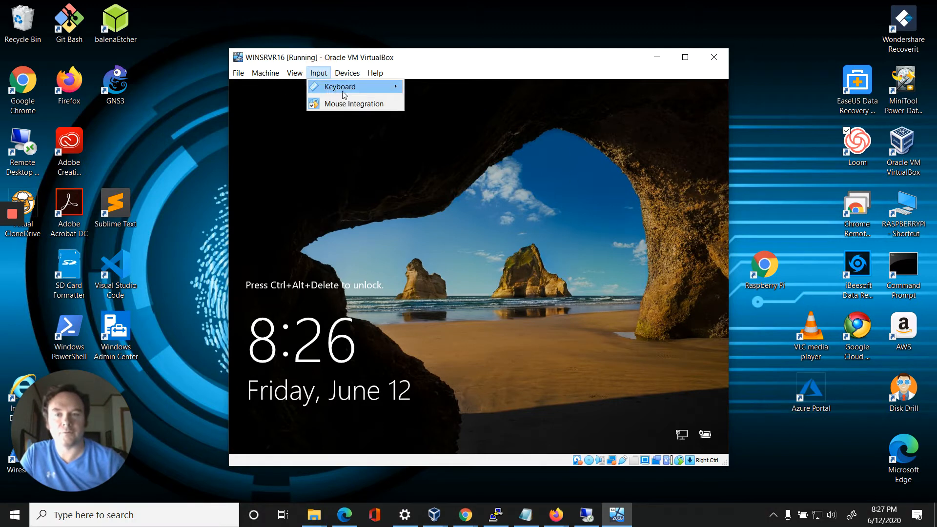
{"action": "mouse_move", "coordinate": [341, 87]}
{"action": "left_click", "coordinate": [460, 118]}
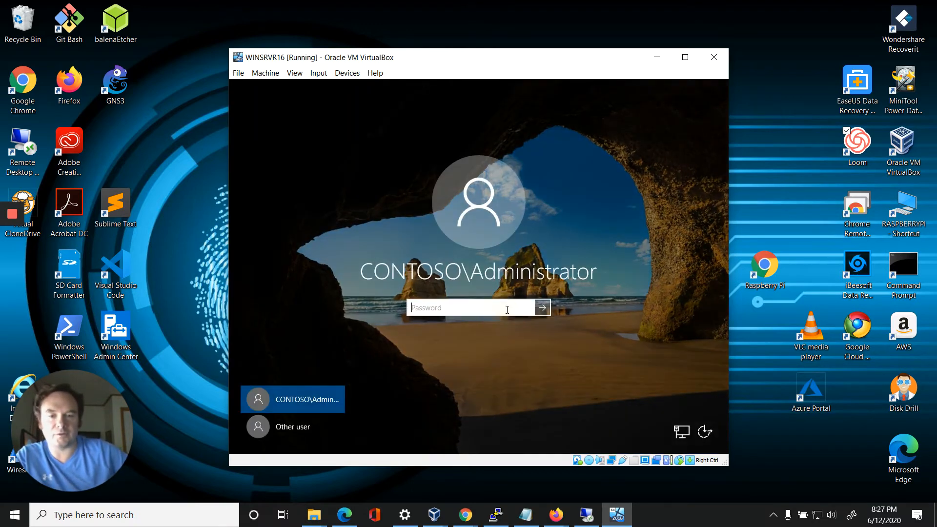
Step: Sign in as CONTOSO\Administrator by entering the account password
{"action": "type", "text": "Pa55w.rd"}
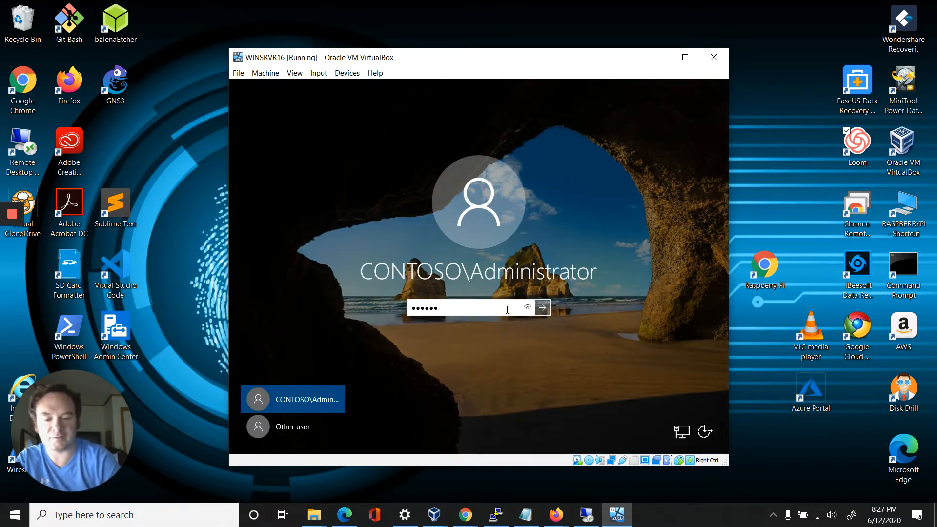
{"action": "type", "text": "1"}
{"action": "key", "text": "Return"}
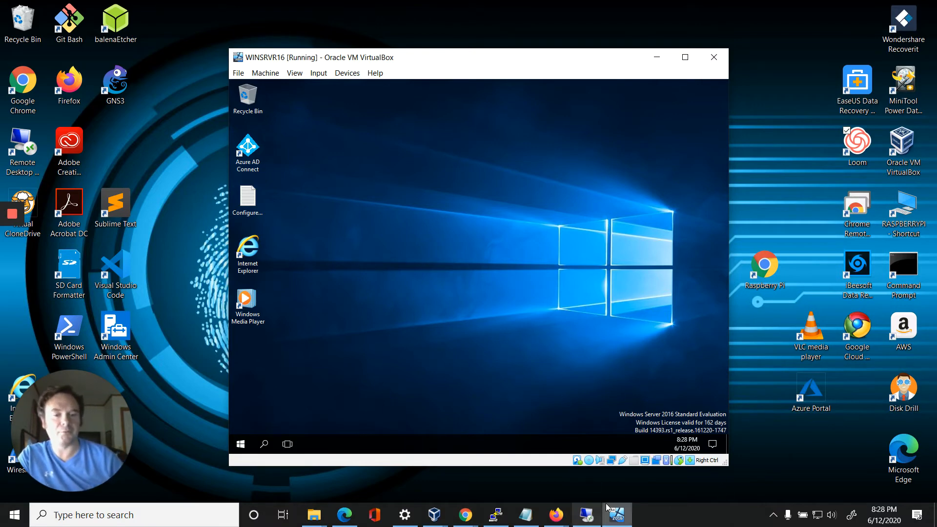
Step: Switch back to DC1 and begin Windows Server 2016 setup with the default language settings
{"action": "mouse_move", "coordinate": [593, 524]}
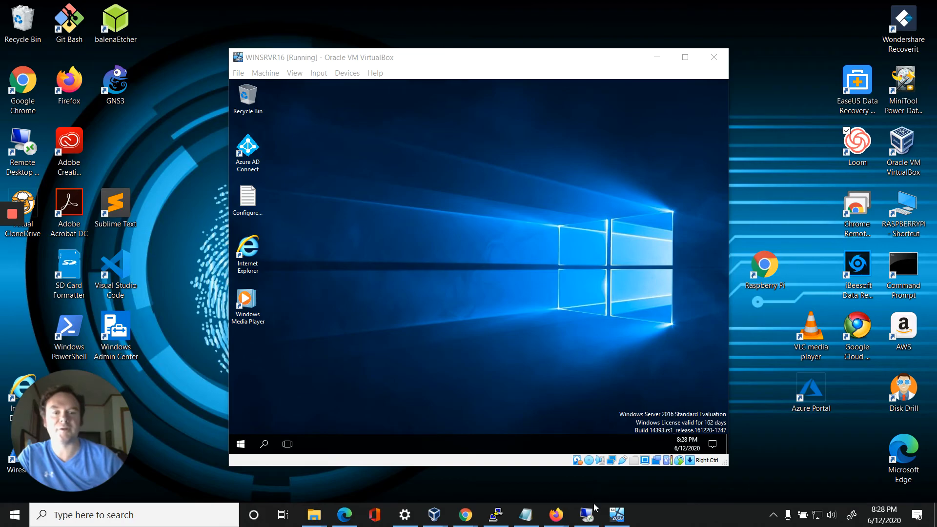
{"action": "left_click", "coordinate": [587, 516]}
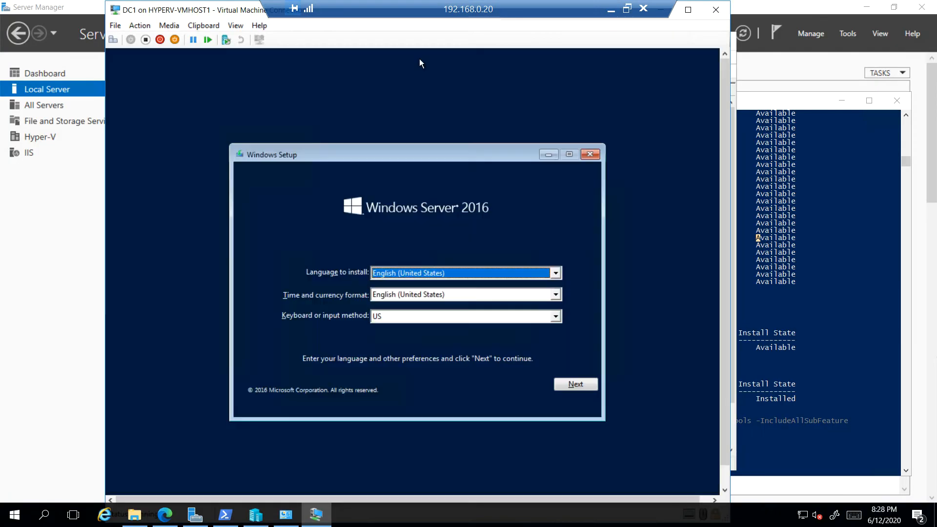
{"action": "left_click", "coordinate": [580, 387]}
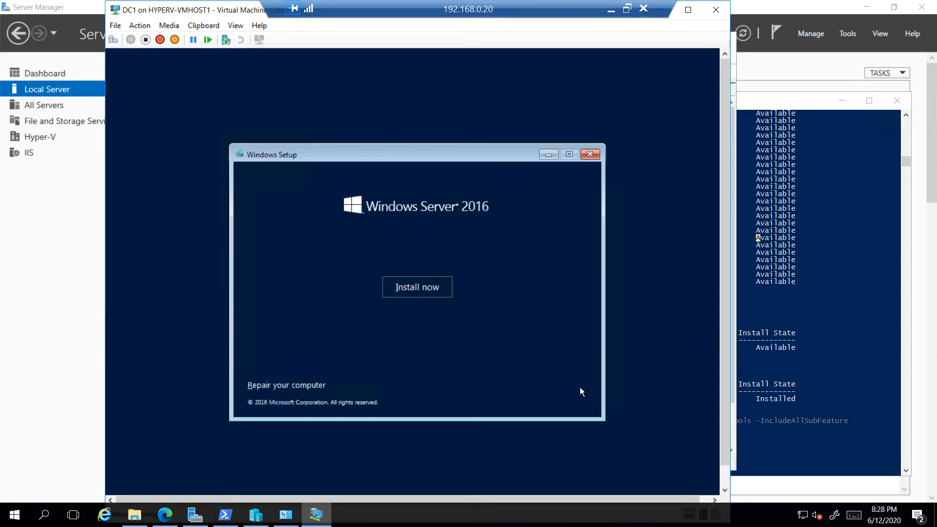
{"action": "left_click", "coordinate": [424, 288]}
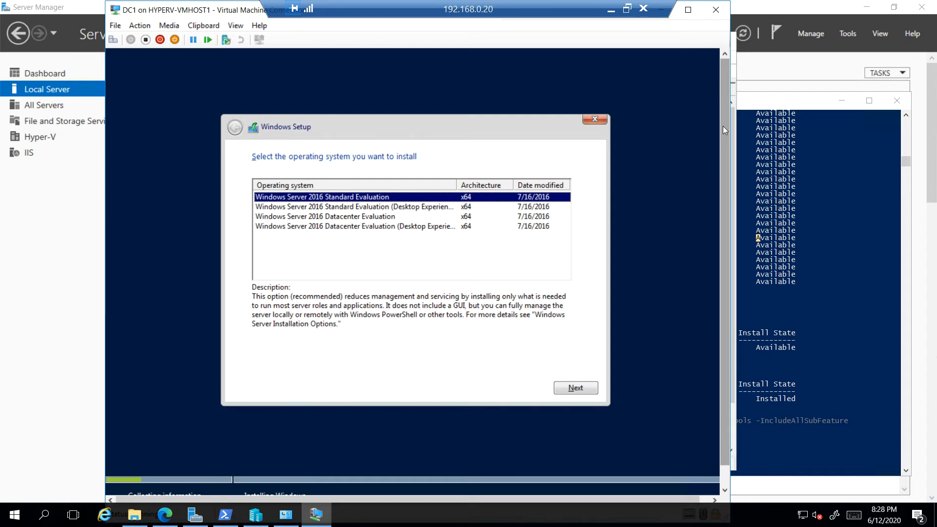
Step: Choose Windows Server 2016 Standard Evaluation (Desktop Experience) as the operating system to install
{"action": "left_click", "coordinate": [430, 208]}
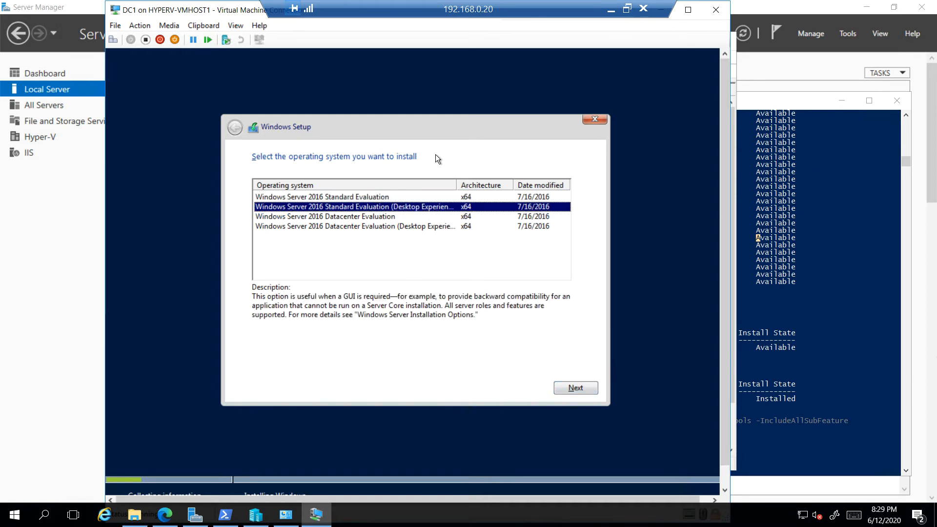
{"action": "left_click", "coordinate": [368, 228]}
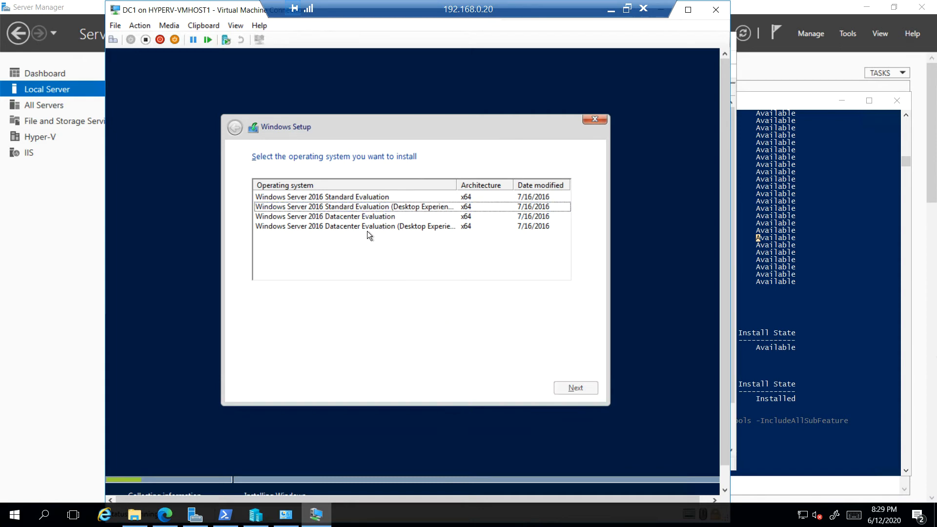
{"action": "left_click", "coordinate": [410, 208]}
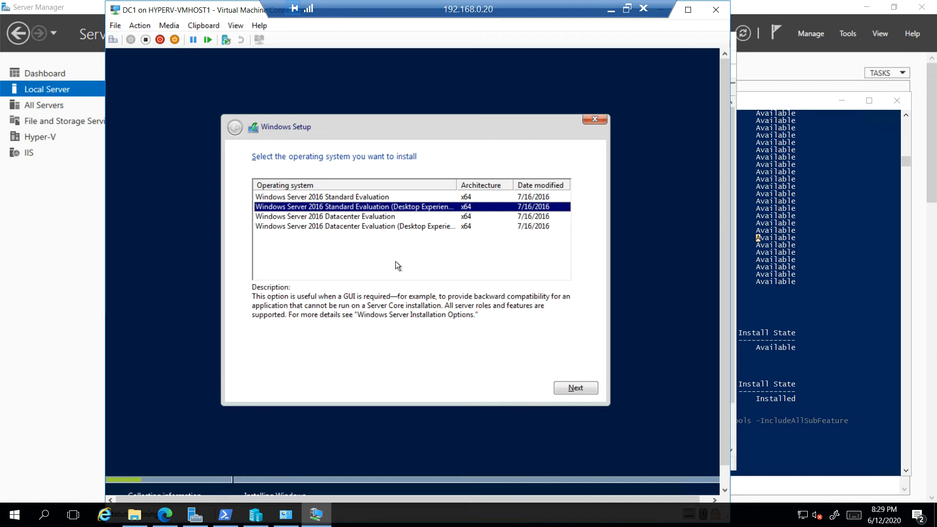
{"action": "left_click", "coordinate": [389, 197]}
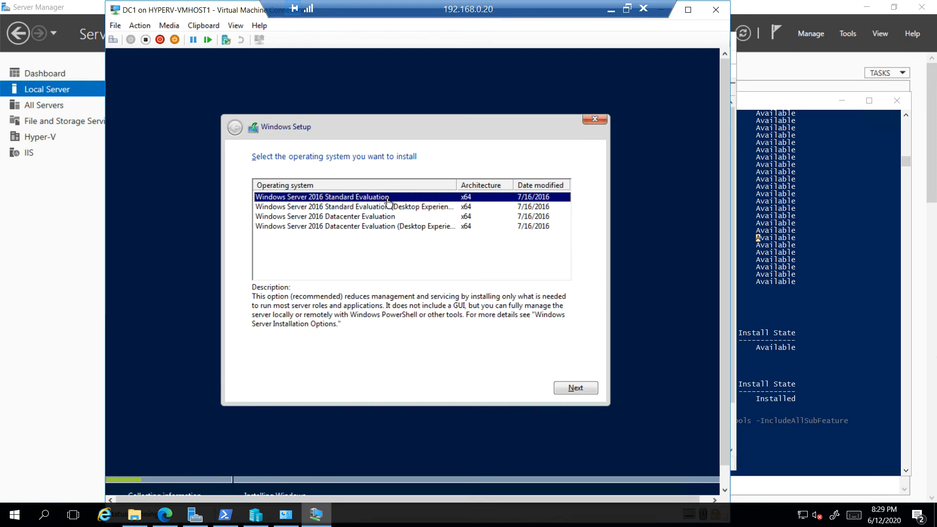
{"action": "left_click", "coordinate": [804, 214]}
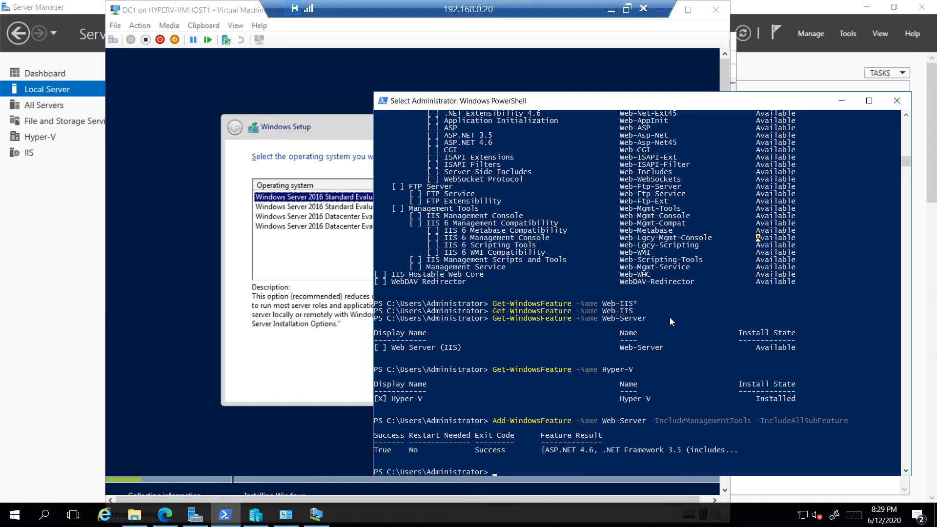
{"action": "left_click", "coordinate": [277, 366]}
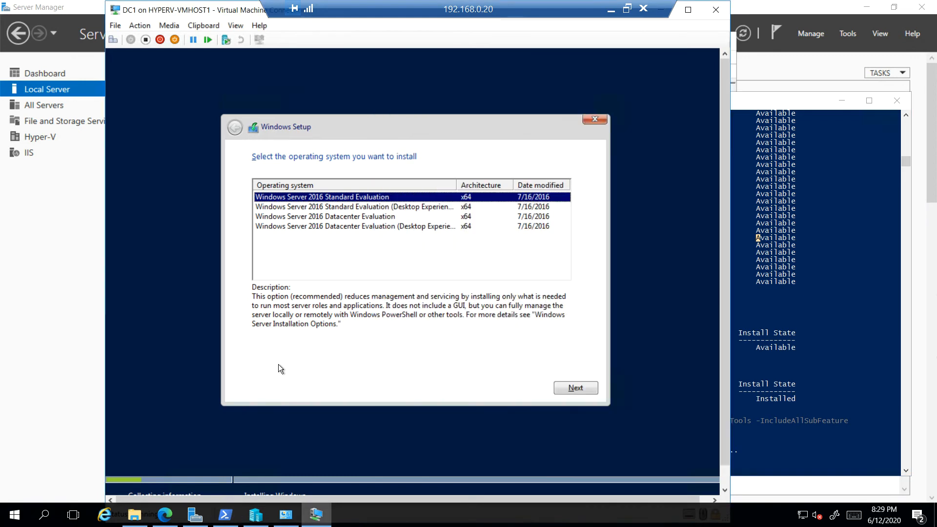
{"action": "left_click", "coordinate": [422, 207]}
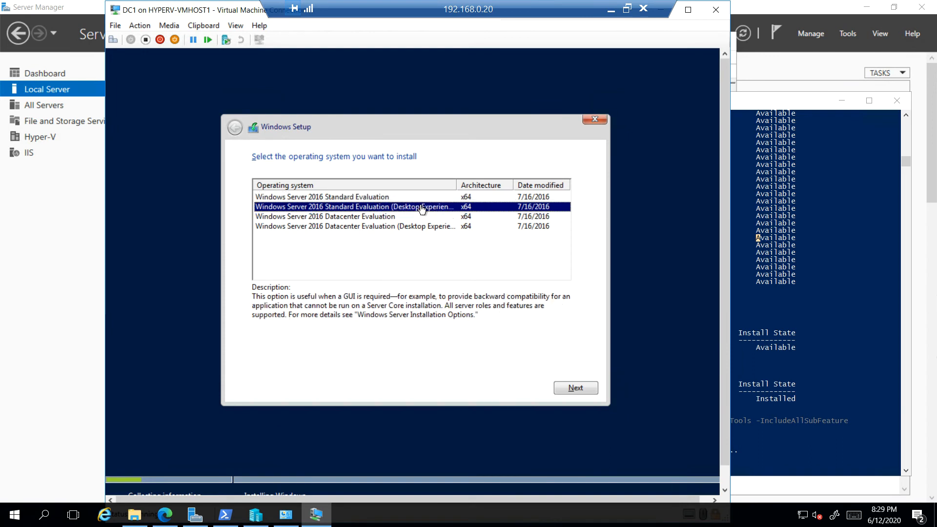
{"action": "left_click", "coordinate": [592, 389]}
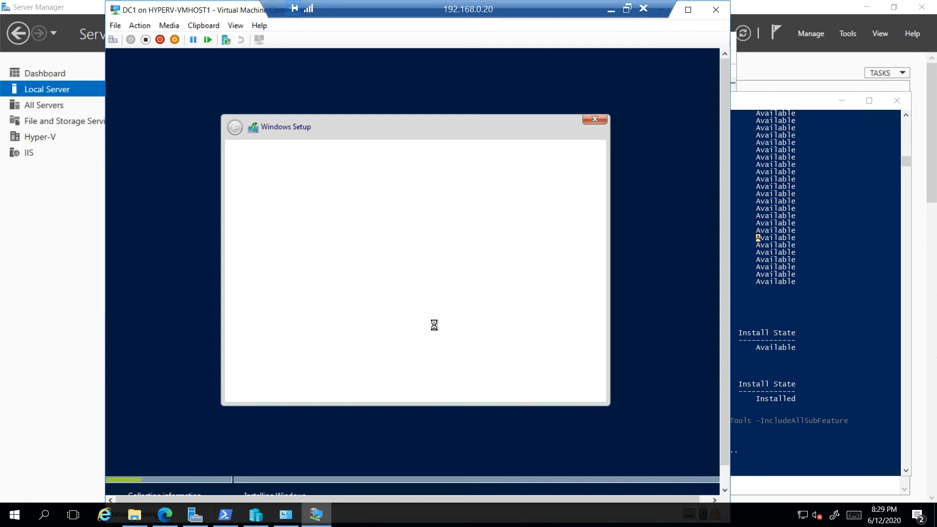
Step: Accept the license terms and run a custom installation onto Drive 0 Unallocated Space
{"action": "left_click", "coordinate": [262, 362]}
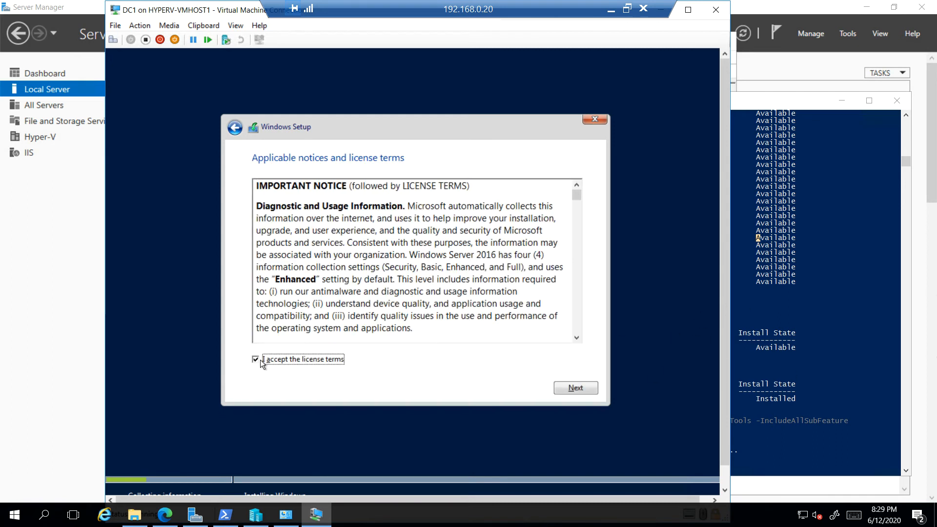
{"action": "left_click", "coordinate": [587, 390]}
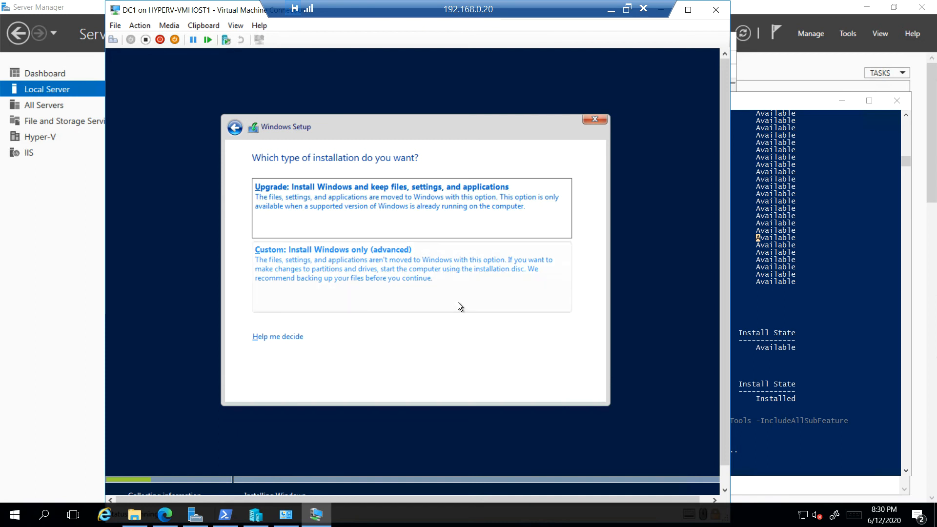
{"action": "left_click", "coordinate": [405, 261]}
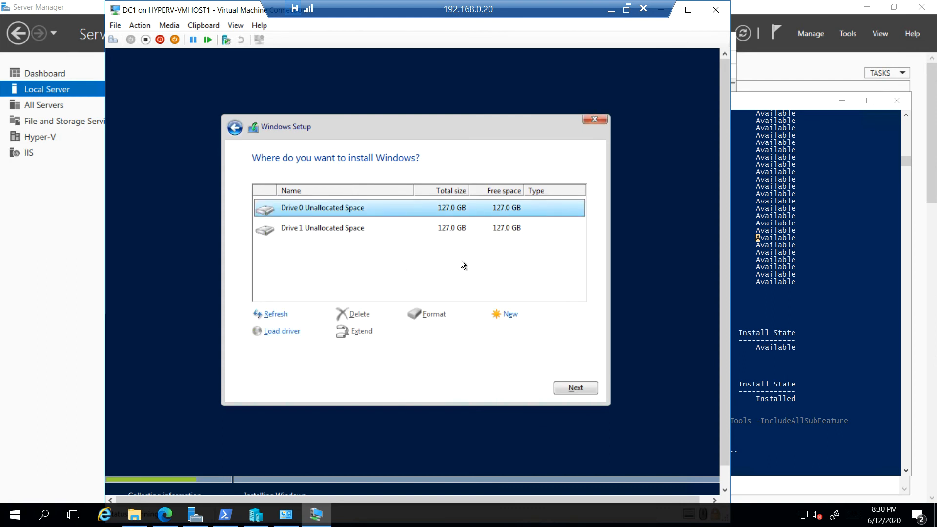
{"action": "left_click", "coordinate": [579, 389]}
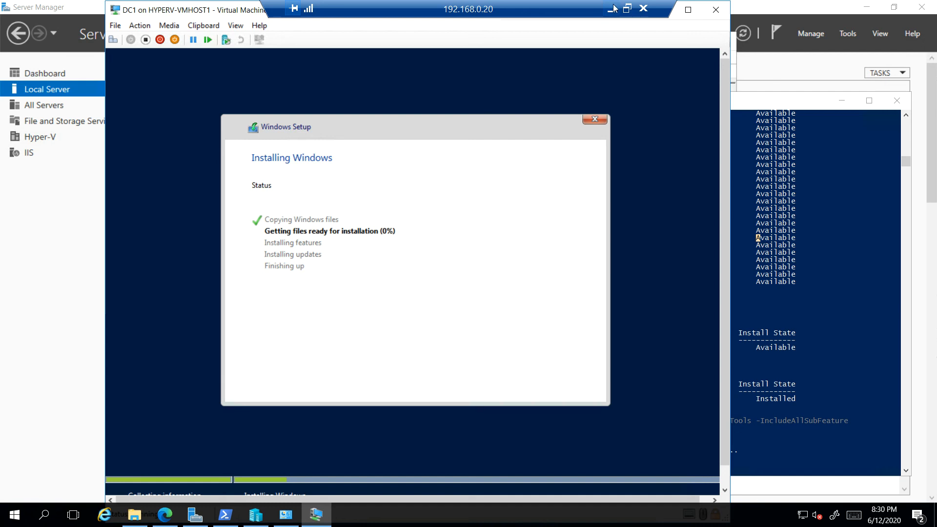
Step: Switch to WINSRVR16 and cancel the Shutdown Event Tracker dialog
{"action": "left_click", "coordinate": [613, 9]}
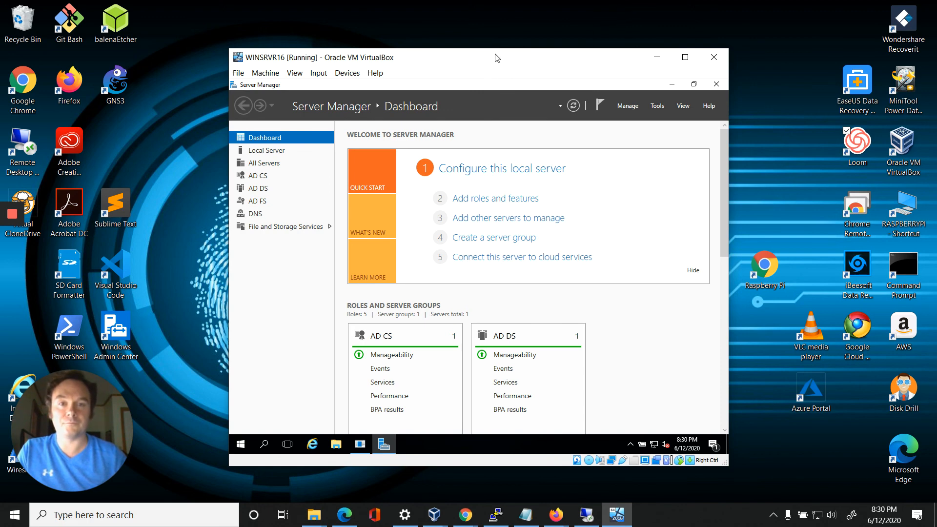
{"action": "left_click_drag", "start_coordinate": [495, 58], "coordinate": [504, 43]}
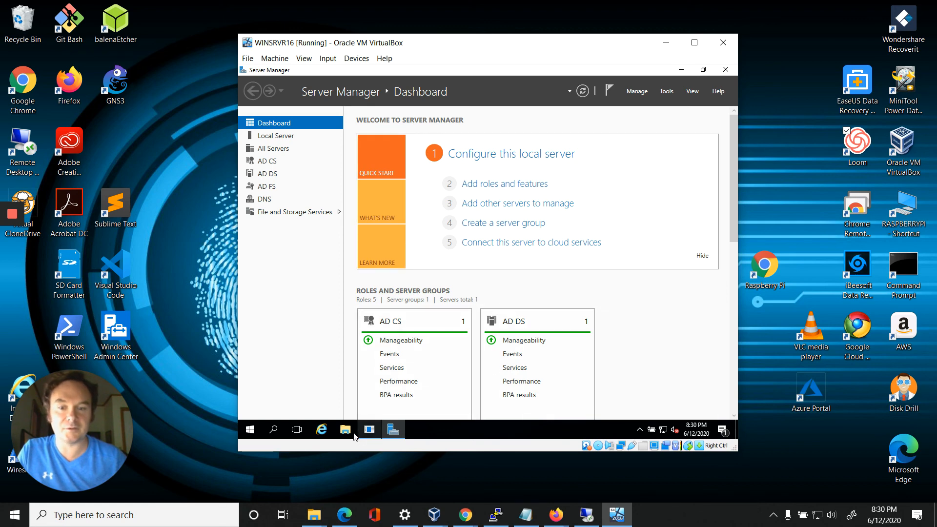
{"action": "left_click", "coordinate": [370, 430]}
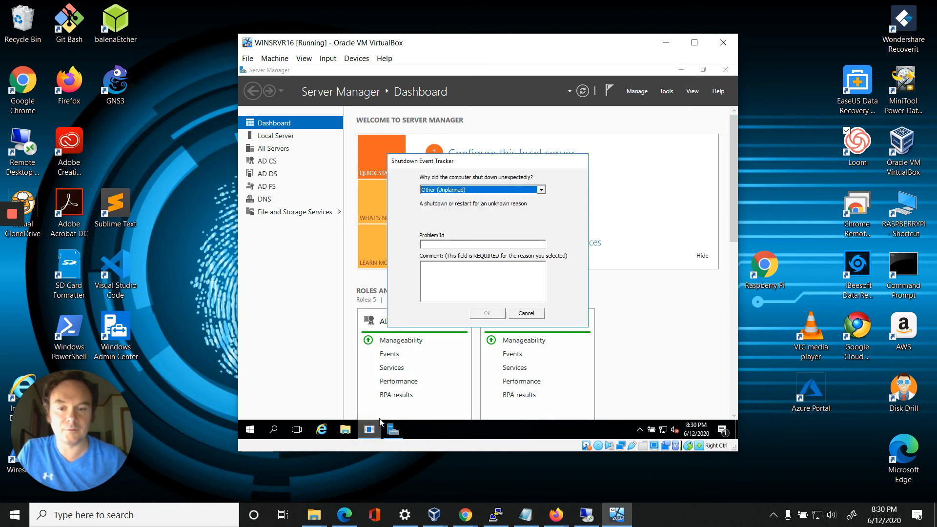
{"action": "left_click", "coordinate": [536, 316]}
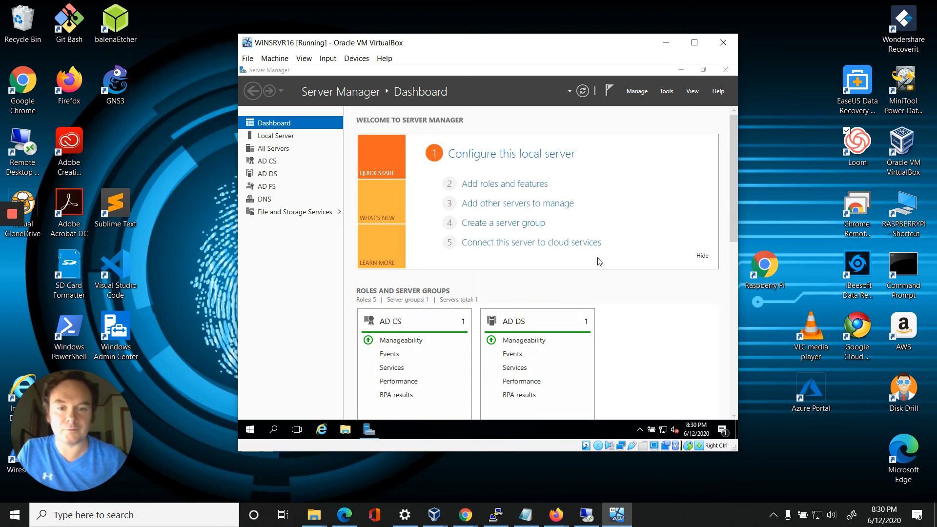
Step: Open Active Directory Users and Computers and expand the contoso.com domain
{"action": "left_click", "coordinate": [666, 93]}
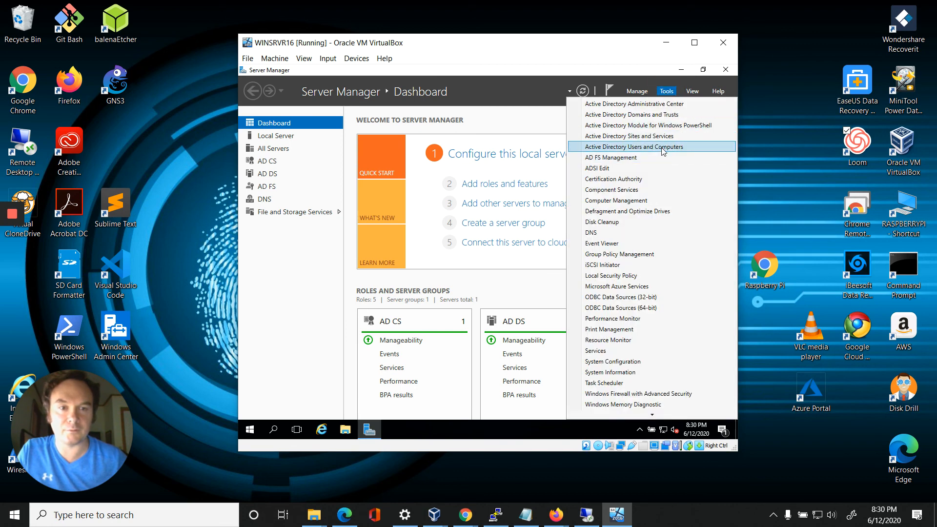
{"action": "left_click", "coordinate": [662, 147]}
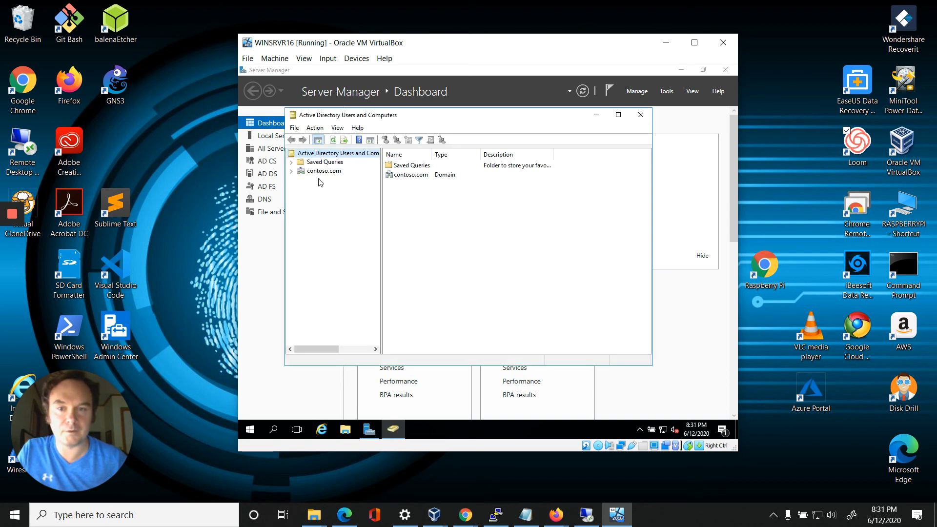
{"action": "left_click", "coordinate": [292, 172]}
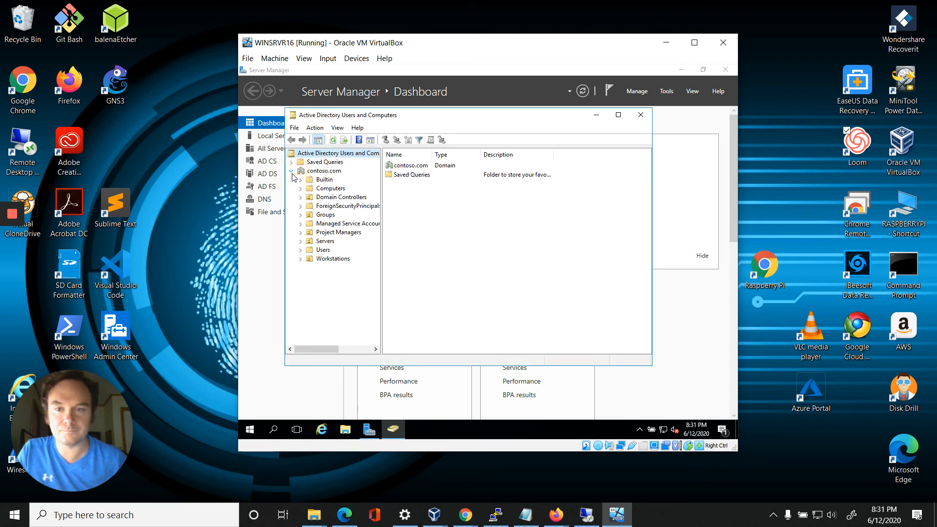